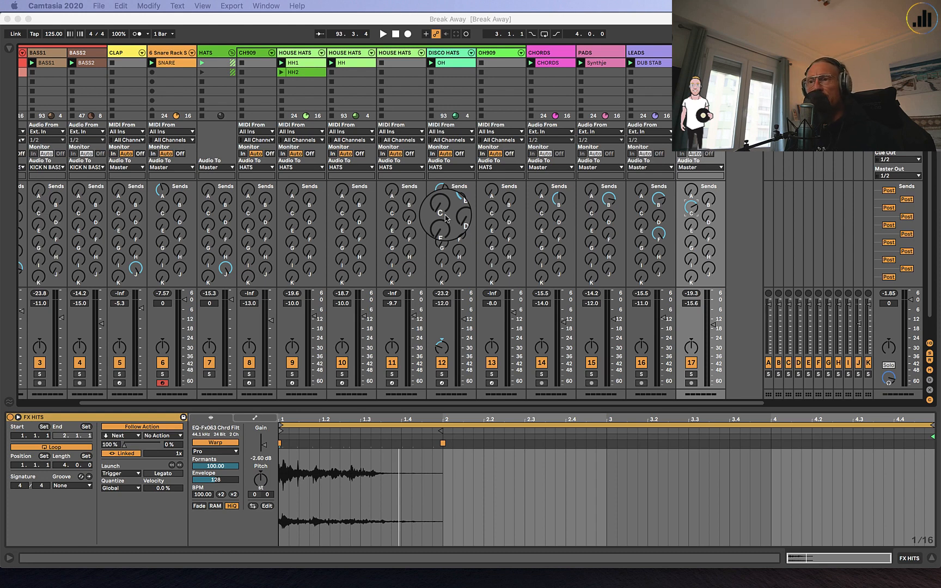
# Step: Open the SNARE clip and audition its pattern soloed and within the full mix
pyautogui.click(468, 238)
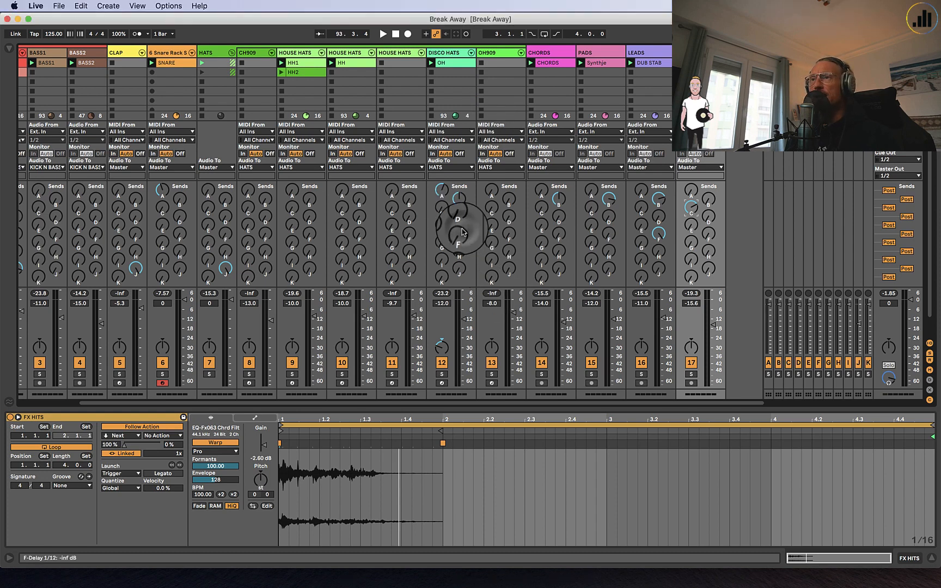
pyautogui.press('space')
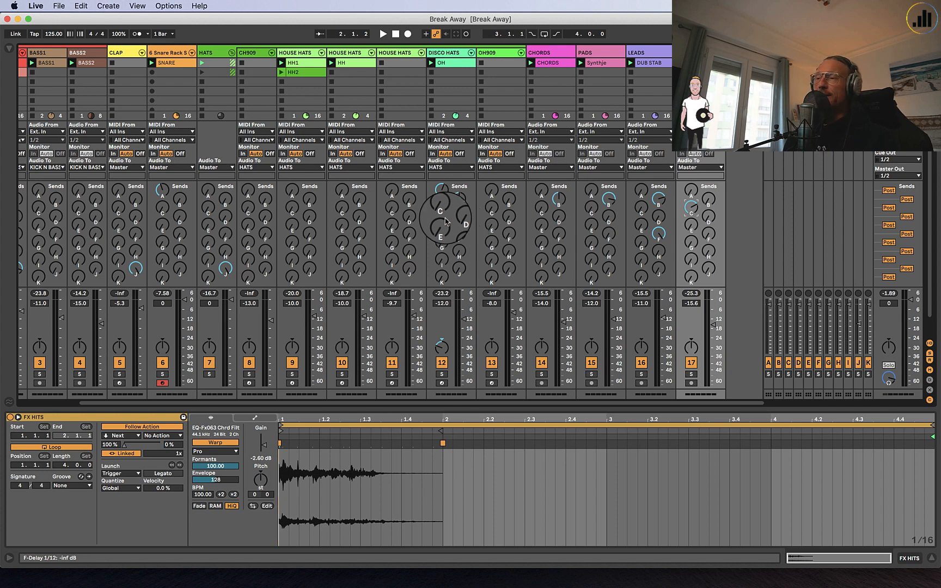
pyautogui.click(177, 64)
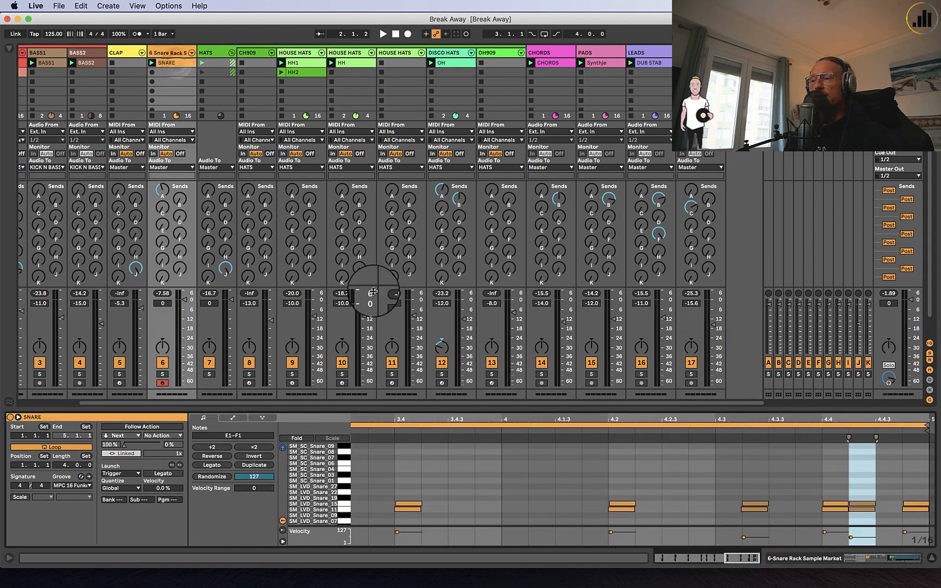
pyautogui.click(162, 374)
pyautogui.press('space')
pyautogui.moveTo(401, 419); pyautogui.dragTo(752, 416)
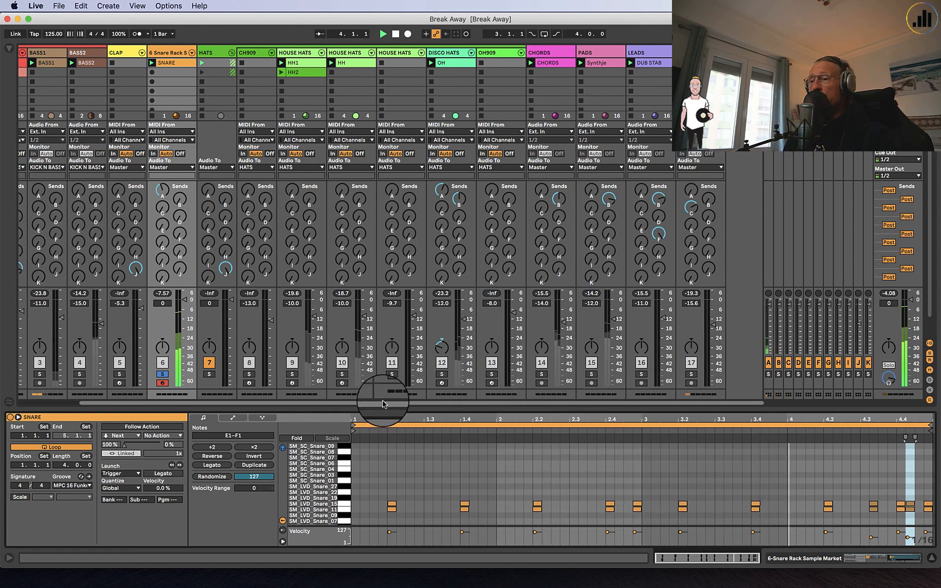
pyautogui.click(163, 375)
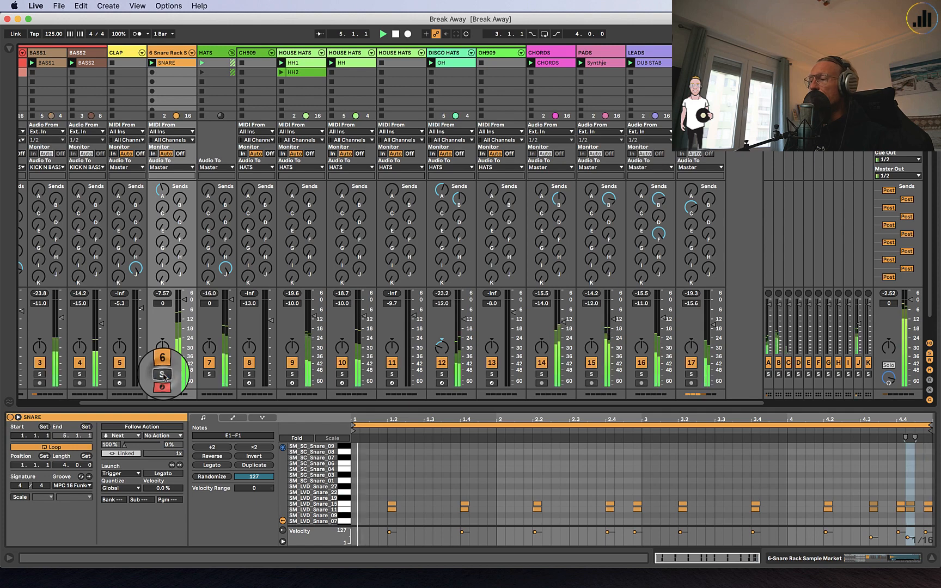
pyautogui.click(569, 520)
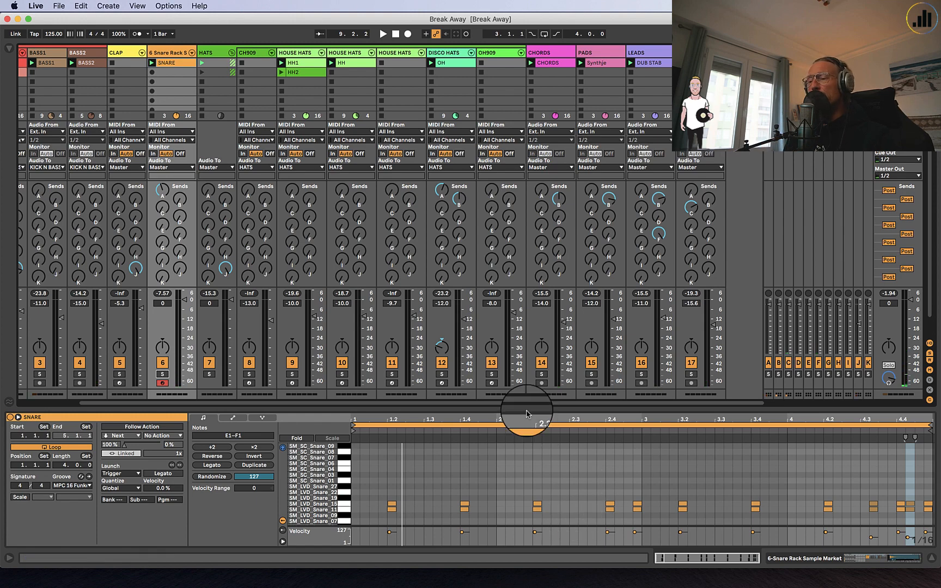
# Step: Enlarge the SNARE clip's note editor, show the Chance lane, and make the Velocity and Chance lanes taller
pyautogui.moveTo(526, 407); pyautogui.dragTo(531, 218)
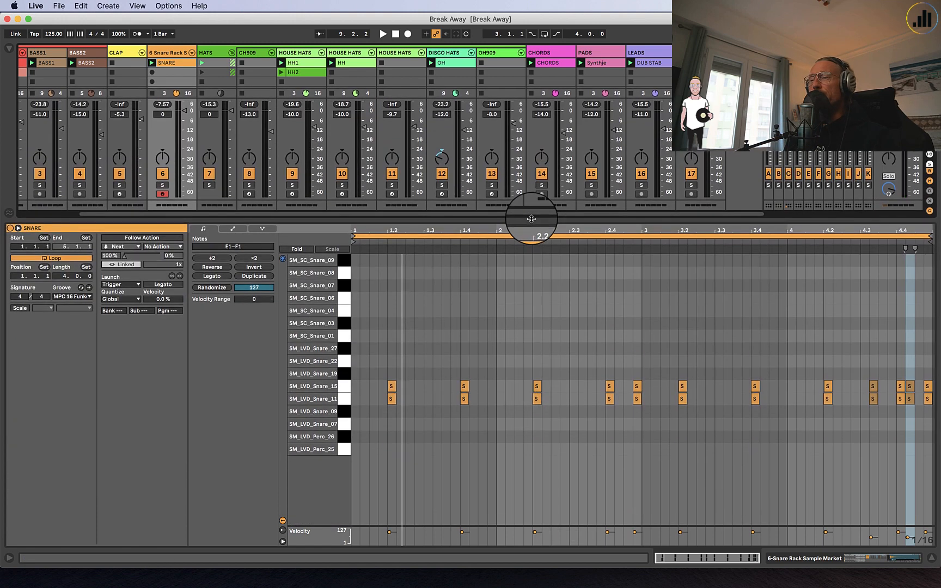
pyautogui.click(282, 531)
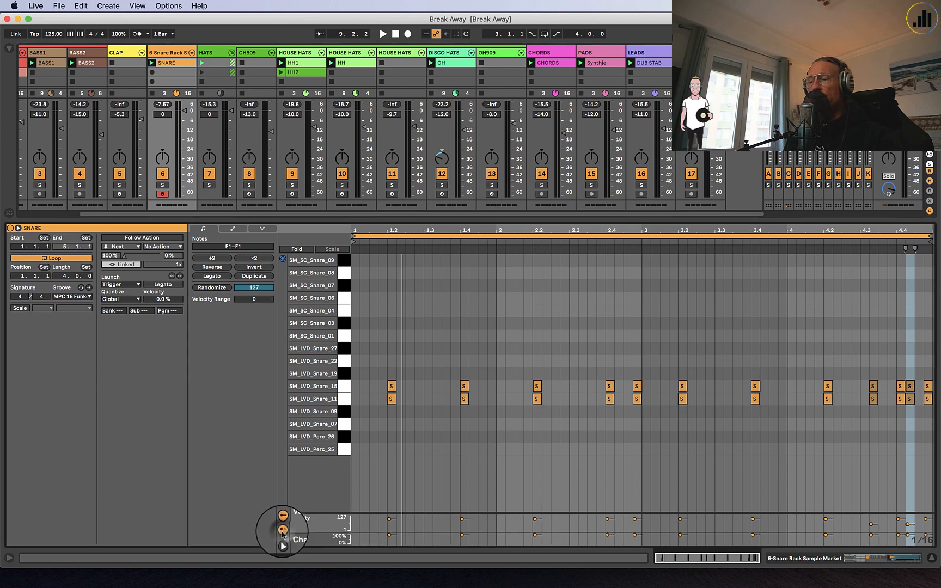
pyautogui.moveTo(316, 513); pyautogui.dragTo(315, 471)
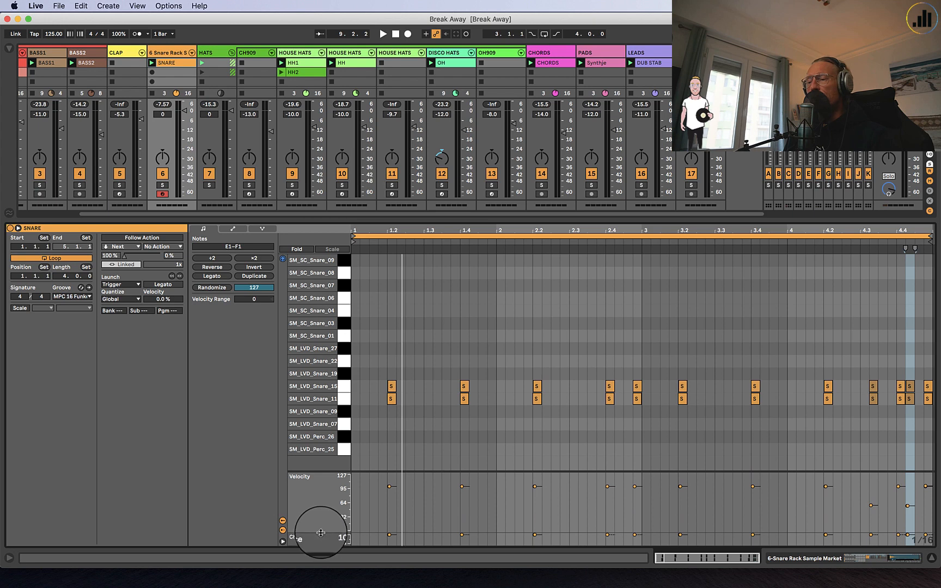
pyautogui.moveTo(320, 532); pyautogui.dragTo(354, 493)
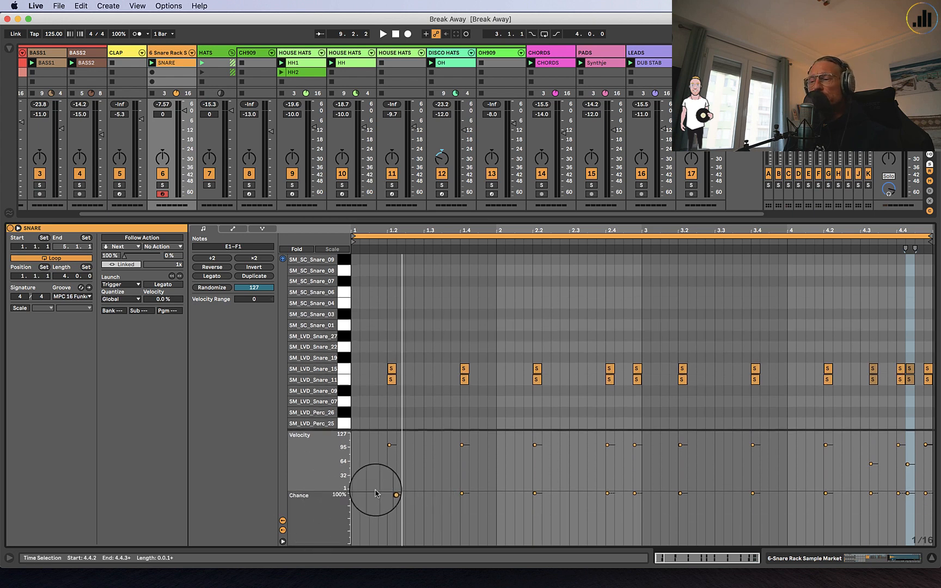
pyautogui.click(461, 493)
pyautogui.click(535, 492)
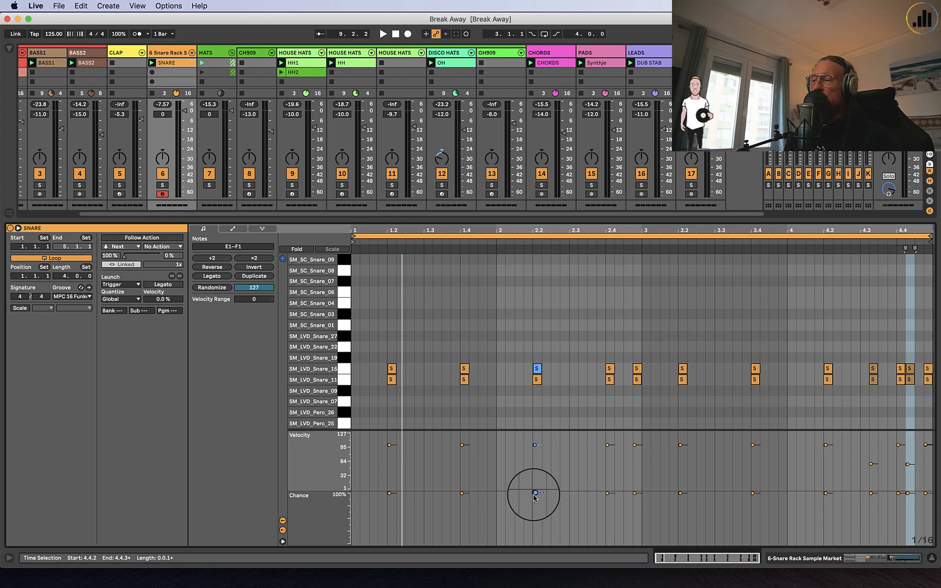
pyautogui.click(545, 498)
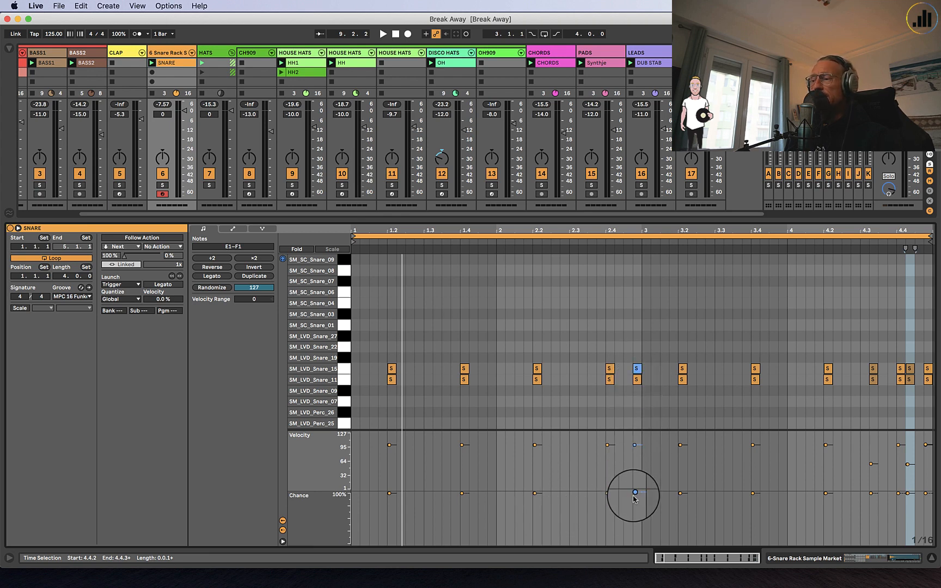
# Step: Set the chance of both layered snare notes at 2.4.4 to 50%
pyautogui.moveTo(635, 494); pyautogui.dragTo(634, 506)
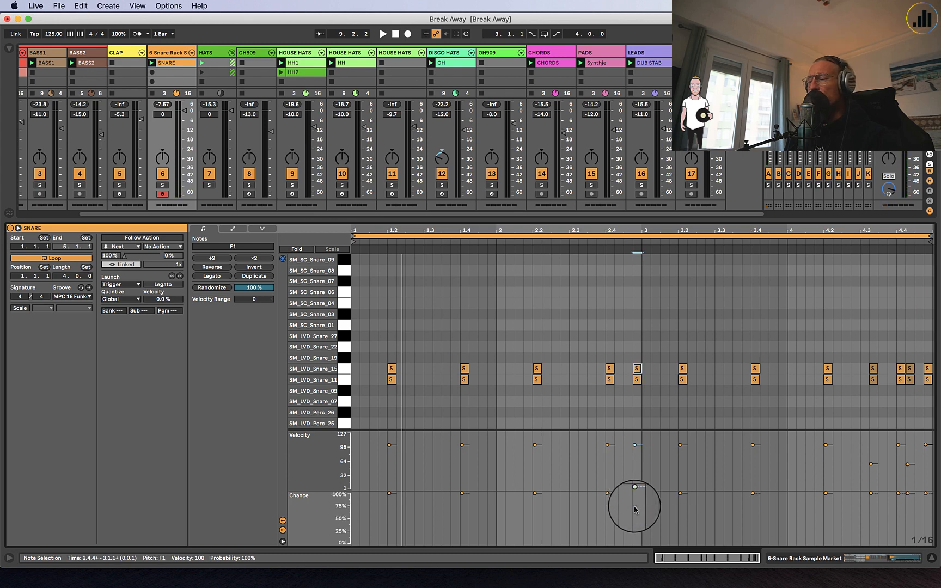
pyautogui.moveTo(629, 400); pyautogui.dragTo(636, 366)
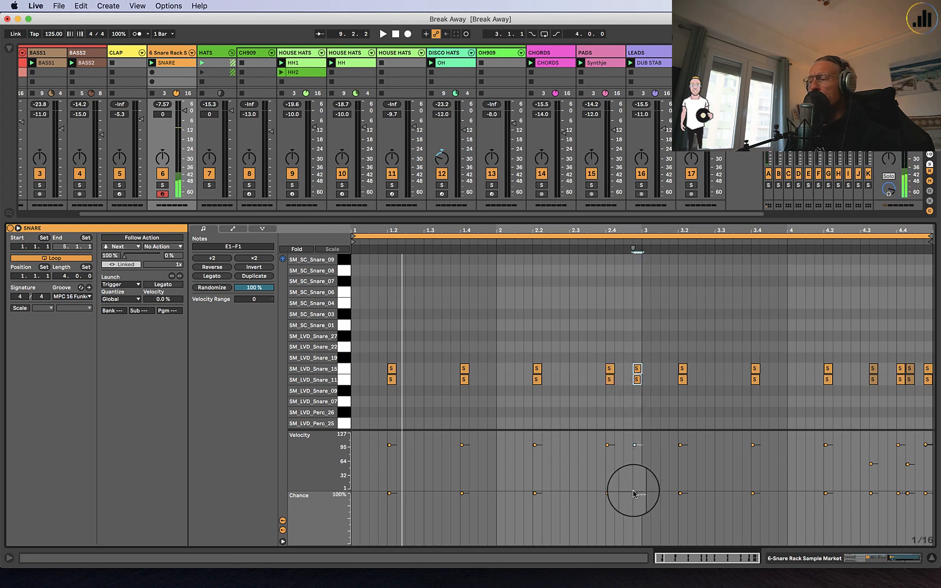
pyautogui.moveTo(633, 494); pyautogui.dragTo(634, 514)
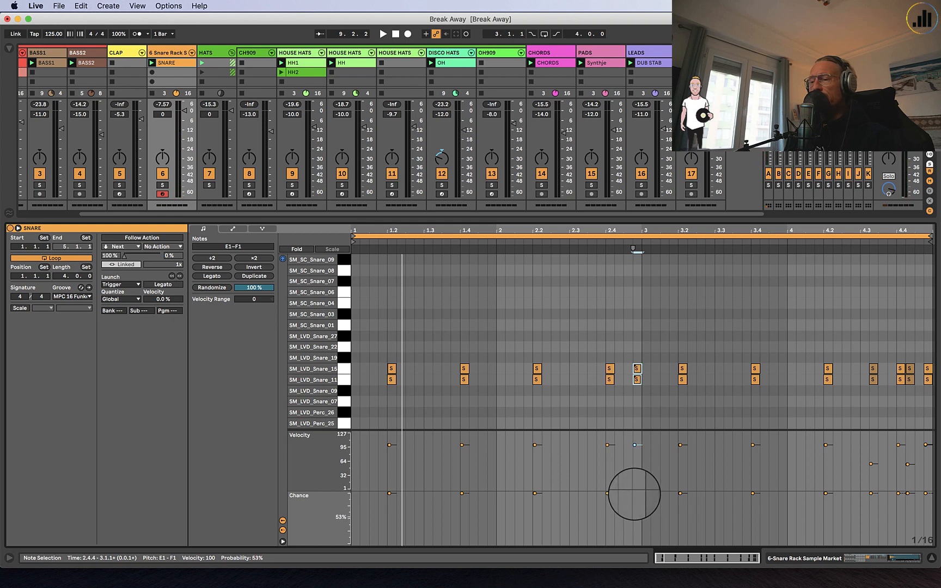
pyautogui.moveTo(634, 497); pyautogui.dragTo(635, 521)
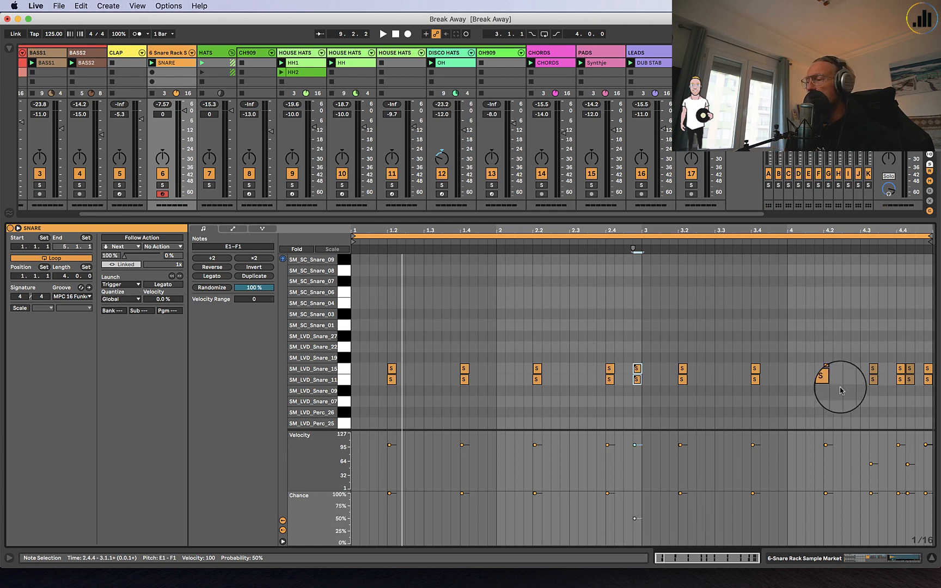
# Step: Set the chance of the layered snare hits at 4.3.2 and 4.4.2 to about 50% and at 4.4.4 to 81%
pyautogui.moveTo(872, 356); pyautogui.dragTo(871, 384)
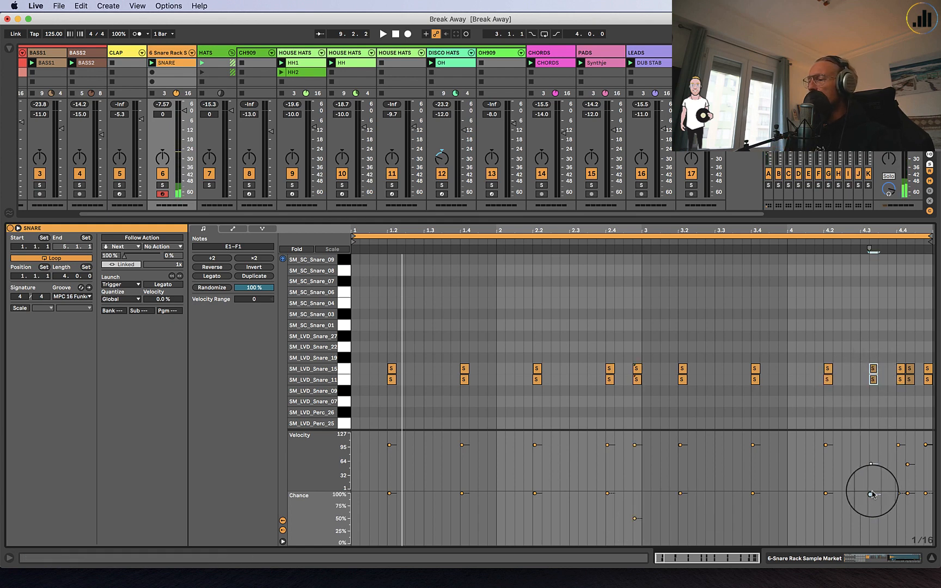
pyautogui.moveTo(870, 494); pyautogui.dragTo(870, 521)
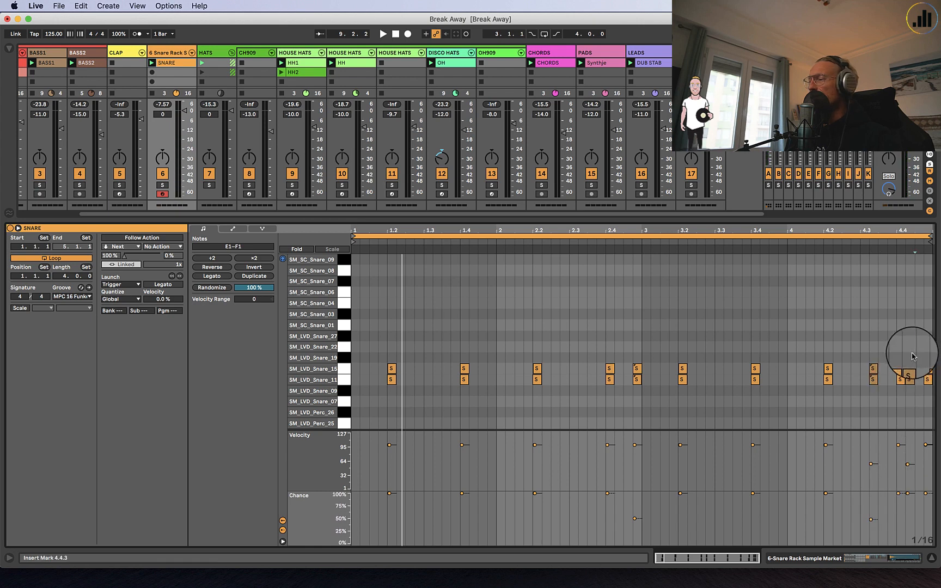
pyautogui.moveTo(914, 351); pyautogui.dragTo(912, 385)
pyautogui.moveTo(907, 493); pyautogui.dragTo(907, 519)
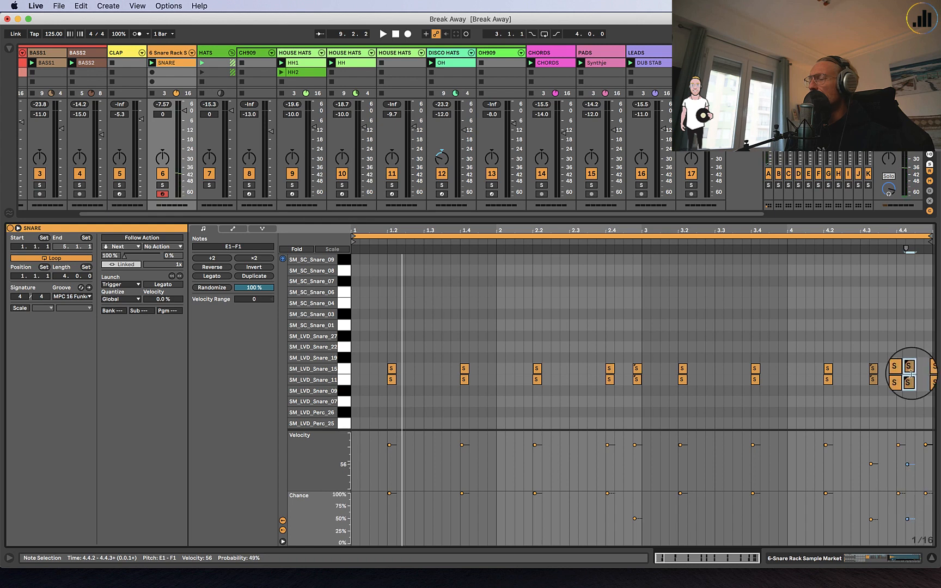
pyautogui.moveTo(921, 355); pyautogui.dragTo(926, 392)
pyautogui.moveTo(925, 497); pyautogui.dragTo(925, 509)
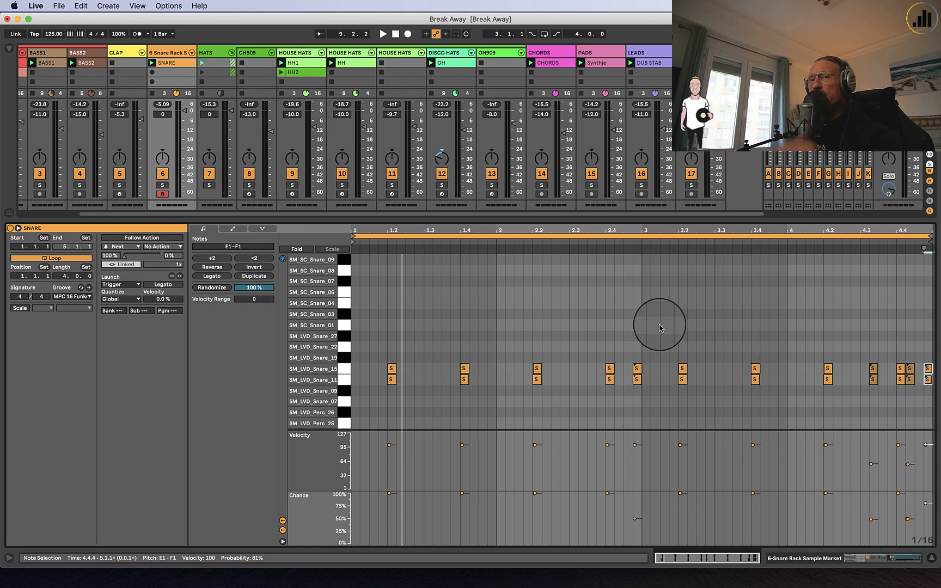
# Step: Play the full set and listen to the snare hits with reduced chance at the ends of bars 2 and 4
pyautogui.press('space')
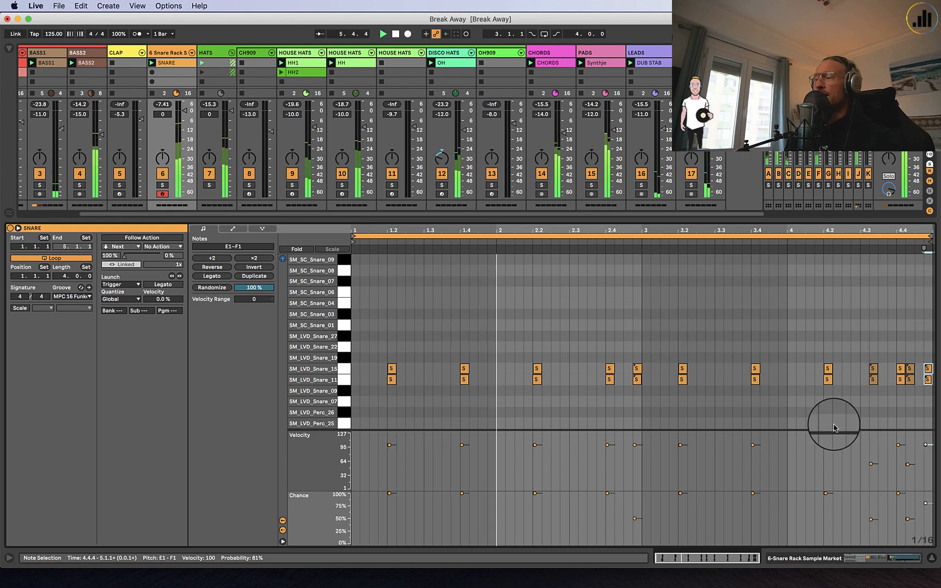
pyautogui.click(858, 346)
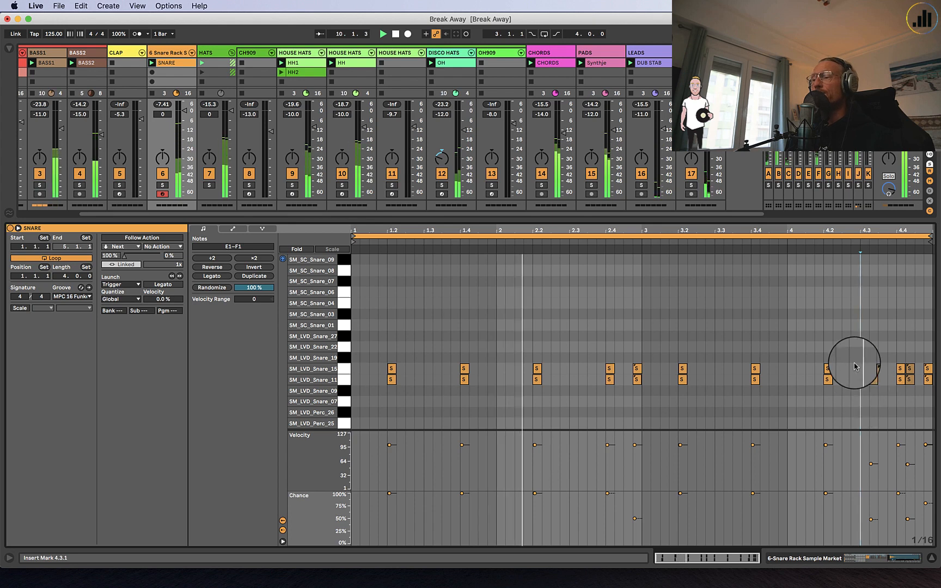
pyautogui.click(639, 381)
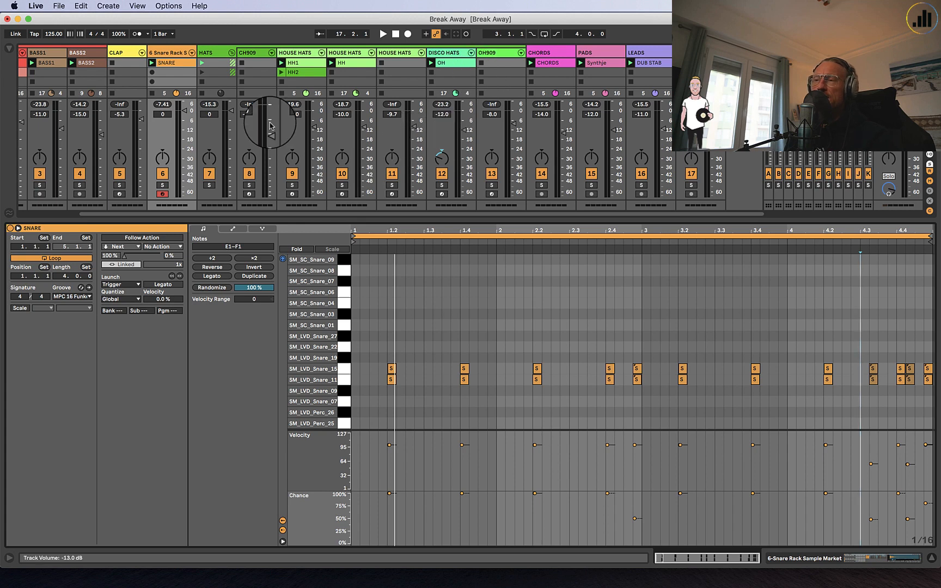
# Step: Solo the HOUSE HATS track 9 and launch its HH2 clip in place of HH1 to compare the patterns
pyautogui.click(309, 63)
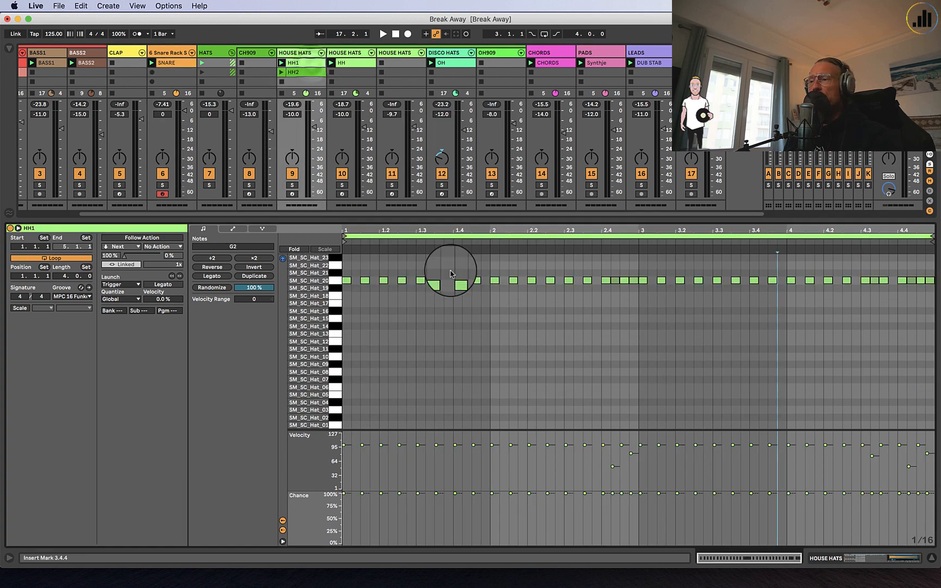
pyautogui.press('space')
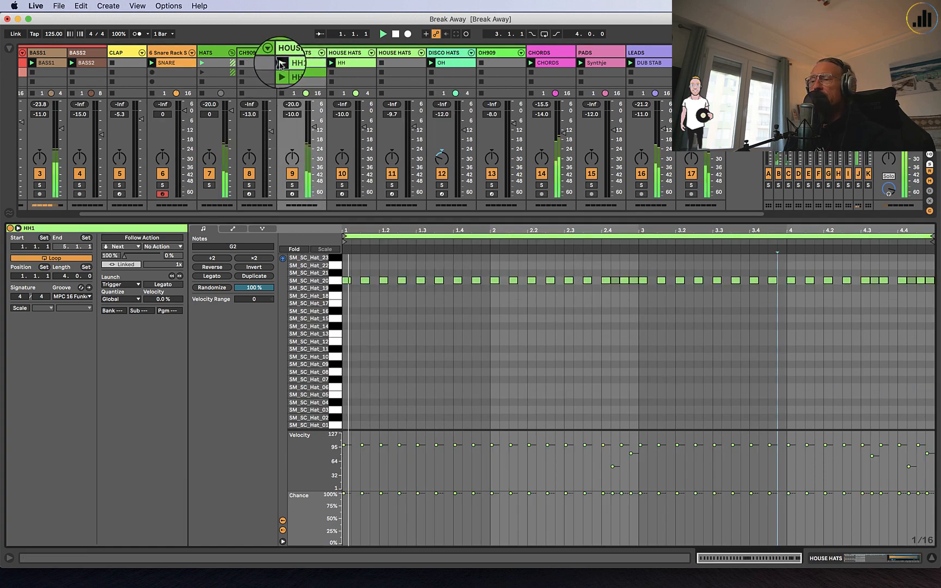
pyautogui.click(293, 186)
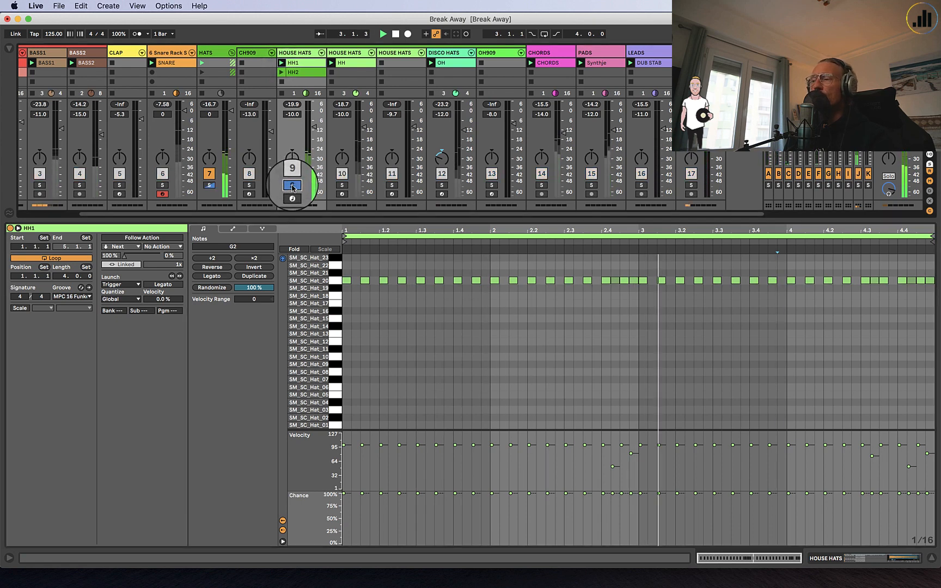
pyautogui.click(281, 73)
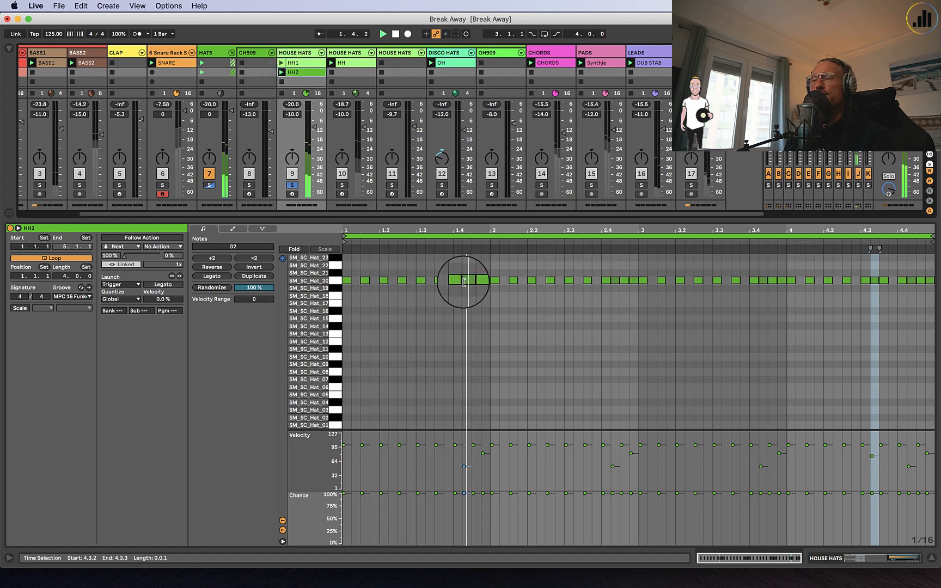
pyautogui.press('space')
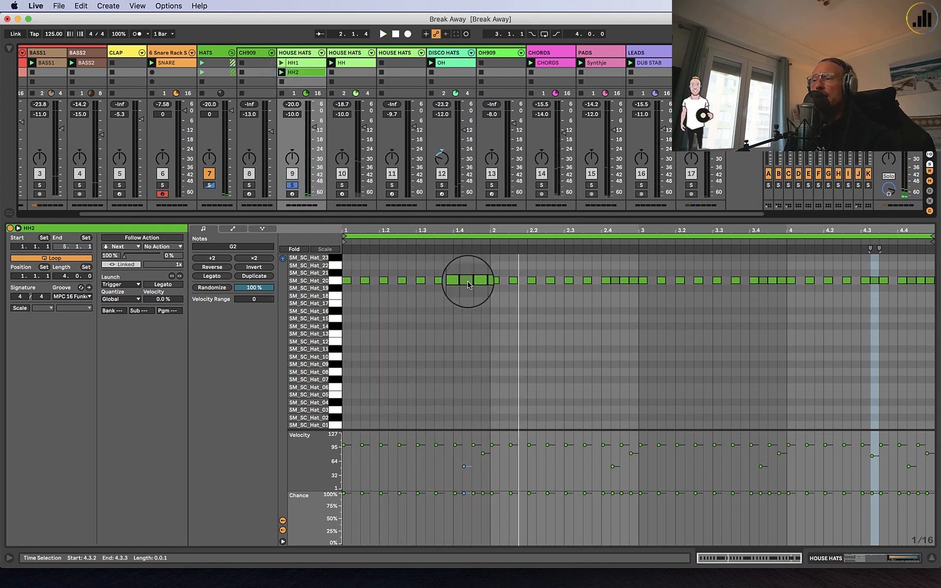
# Step: Review the groove choices for the HH2 clip
pyautogui.click(72, 296)
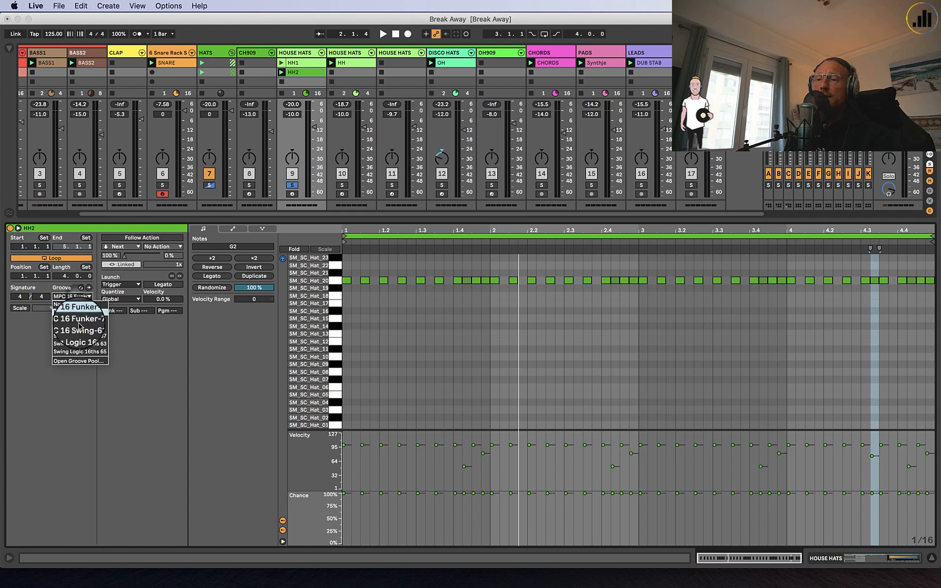
pyautogui.click(79, 324)
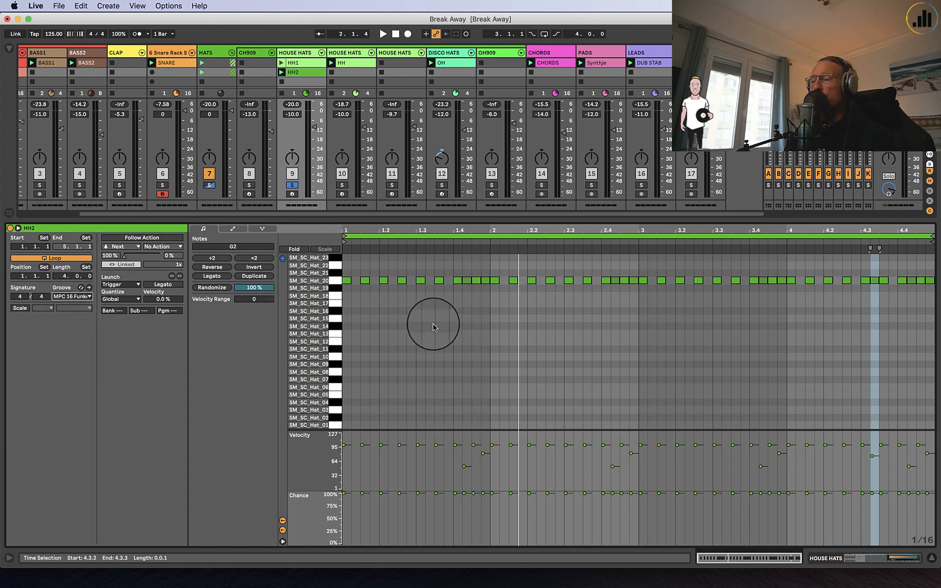
# Step: In the HH2 clip, set the chance of the hat note at 1.4.2 to about 50% and at 1.4.4 to about 75%
pyautogui.click(465, 280)
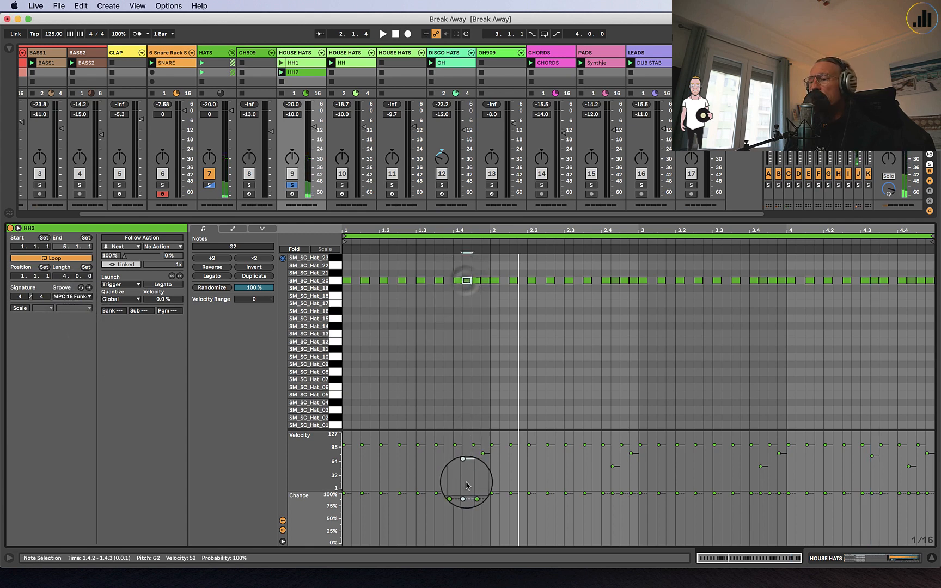
pyautogui.moveTo(466, 497)
pyautogui.mouseDown()
pyautogui.moveTo(466, 518)
pyautogui.moveTo(463, 492)
pyautogui.mouseUp()
pyautogui.click(483, 273)
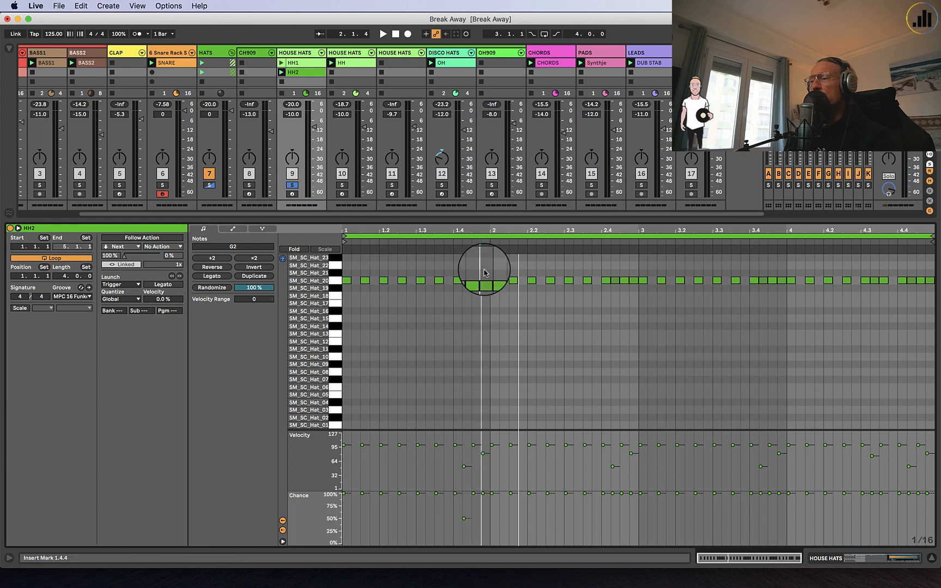
pyautogui.click(485, 281)
pyautogui.moveTo(483, 495)
pyautogui.mouseDown()
pyautogui.moveTo(484, 511)
pyautogui.moveTo(483, 490)
pyautogui.mouseUp()
# Step: In the HH2 clip, set the chance of the hat note at 2.4.2 to about 50% and at 2.4.4 to 81%
pyautogui.click(613, 280)
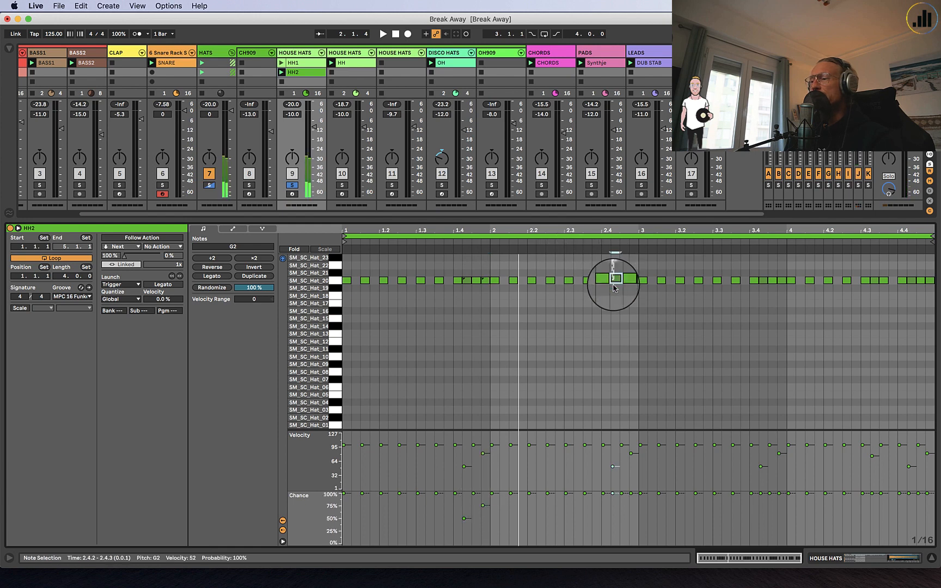
pyautogui.moveTo(614, 494); pyautogui.dragTo(610, 517)
pyautogui.click(633, 280)
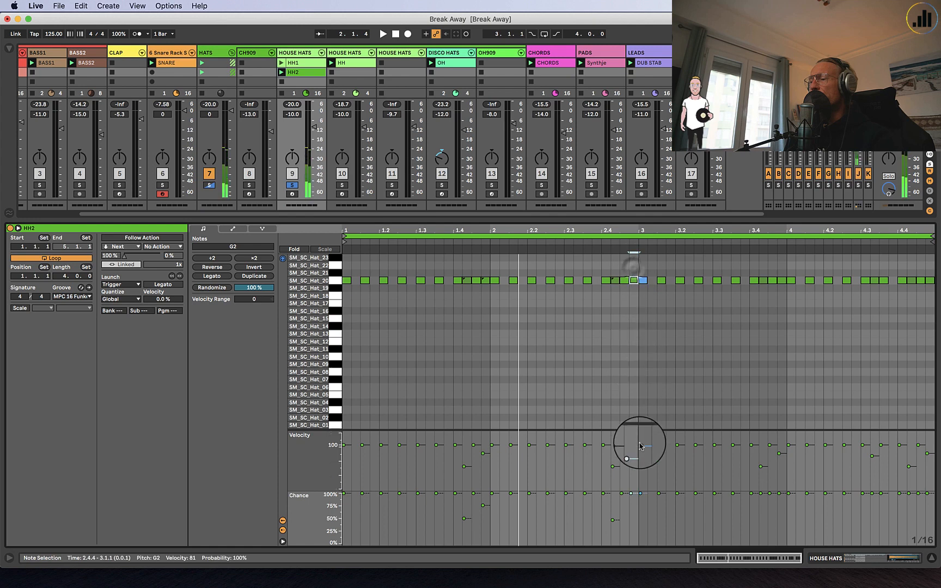
pyautogui.moveTo(631, 493); pyautogui.dragTo(631, 502)
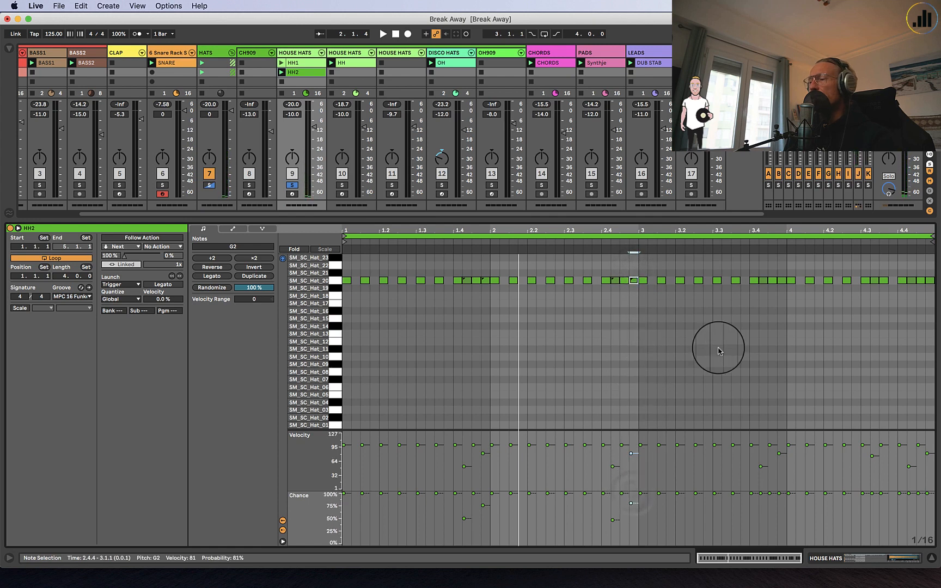
# Step: In the HH2 clip, set the chance of the hat note at 3.4.2 to about 55% and at 3.4.4 to 76%
pyautogui.click(763, 280)
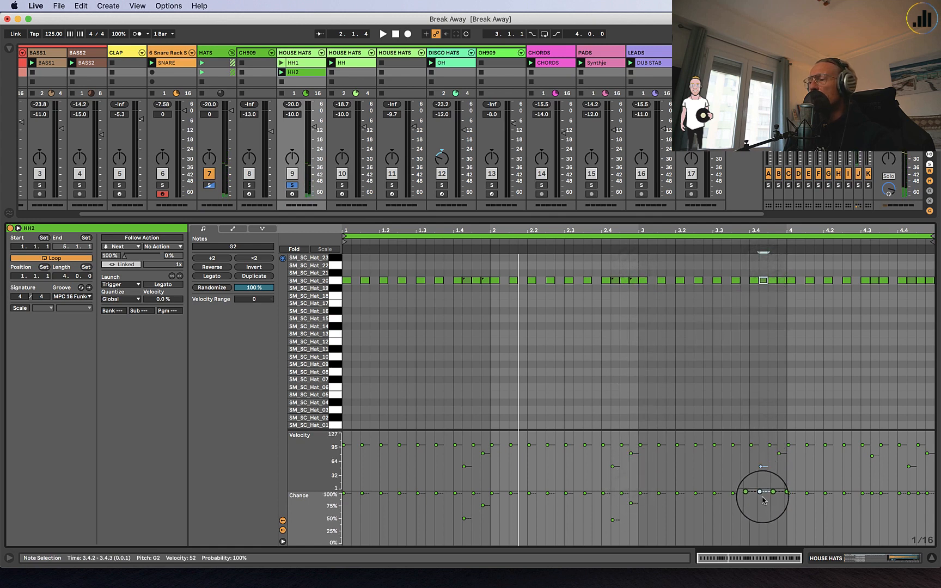
pyautogui.moveTo(761, 494)
pyautogui.mouseDown()
pyautogui.moveTo(761, 516)
pyautogui.moveTo(778, 508)
pyautogui.mouseUp()
pyautogui.click(781, 281)
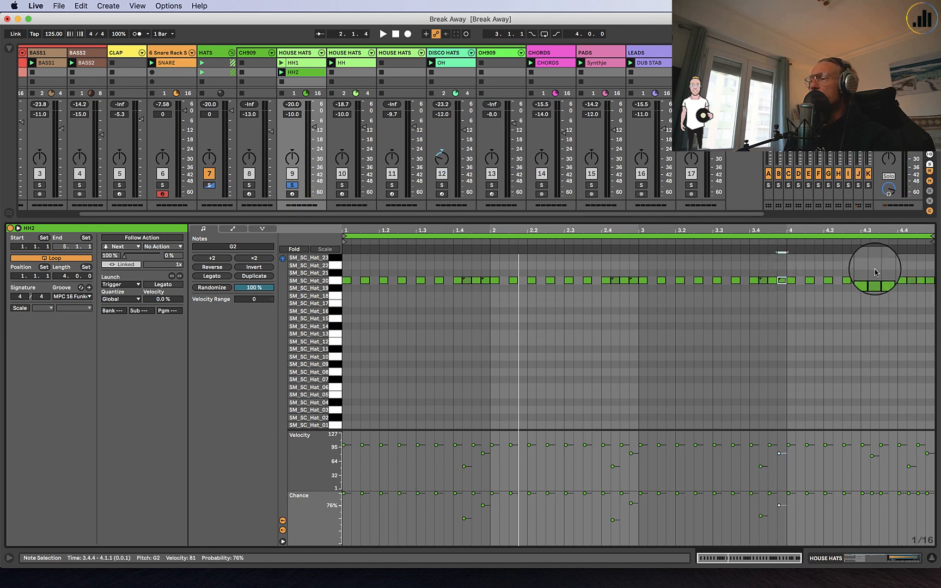
# Step: Set the HH2 hat note chances to about 60% at 4.3.2, about 85% at 4.4.2 and 92% at 4.4.4, and unsolo HOUSE HATS
pyautogui.click(875, 281)
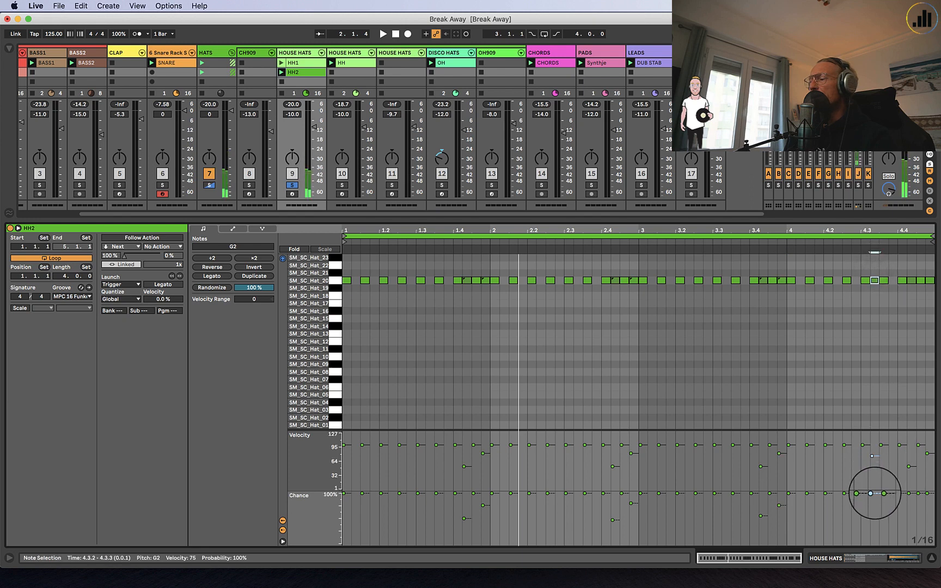
pyautogui.click(911, 281)
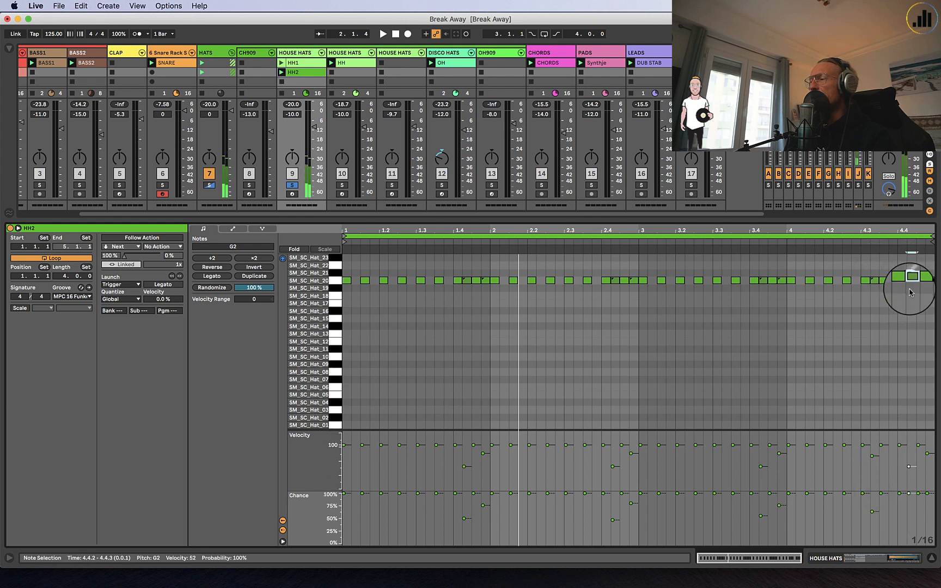
pyautogui.moveTo(906, 492)
pyautogui.mouseDown()
pyautogui.moveTo(911, 504)
pyautogui.moveTo(927, 497)
pyautogui.mouseUp()
pyautogui.click(927, 493)
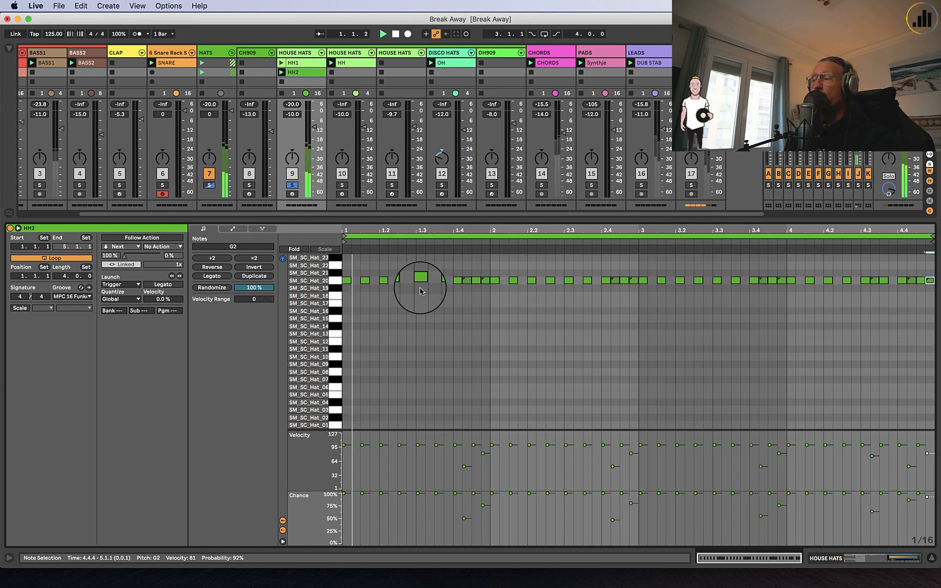
pyautogui.click(291, 186)
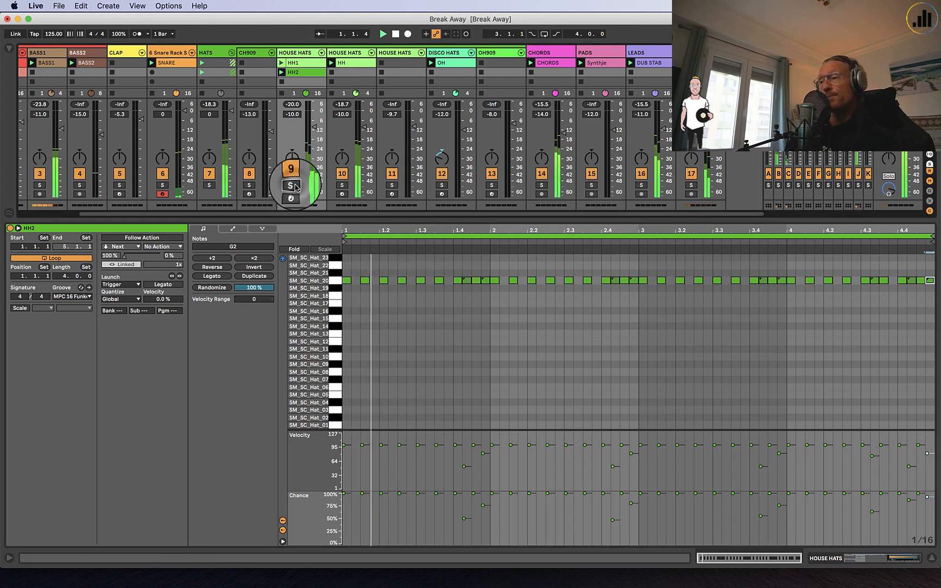